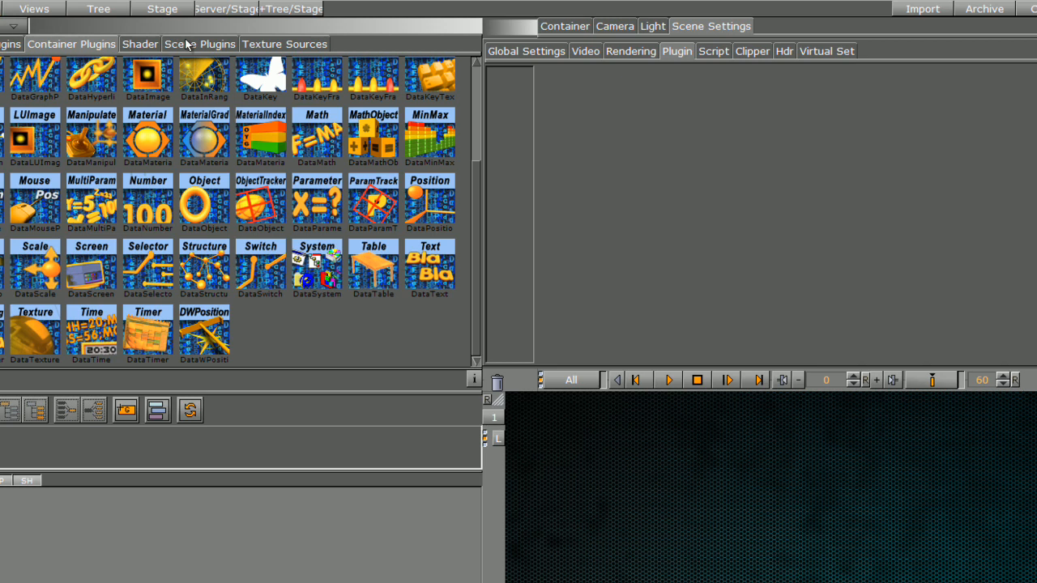
Add the DataPool plugin to the scene's plugin settings and create a new group container below BlueBack
{"action": "left_click_drag", "start_coordinate": [202, 81], "coordinate": [496, 95]}
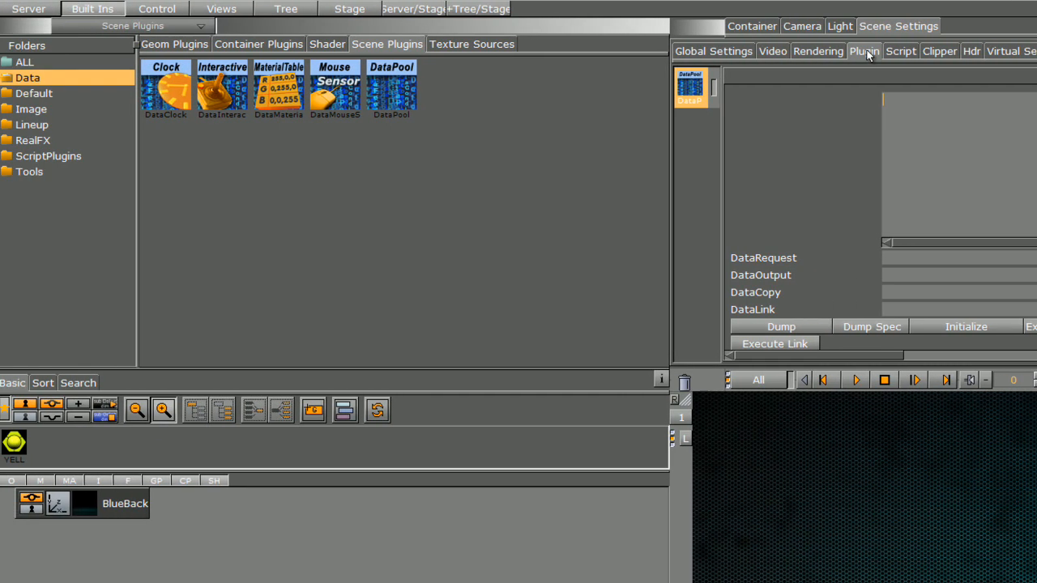
{"action": "left_click_drag", "start_coordinate": [317, 409], "coordinate": [93, 578]}
{"action": "left_click", "coordinate": [90, 534]}
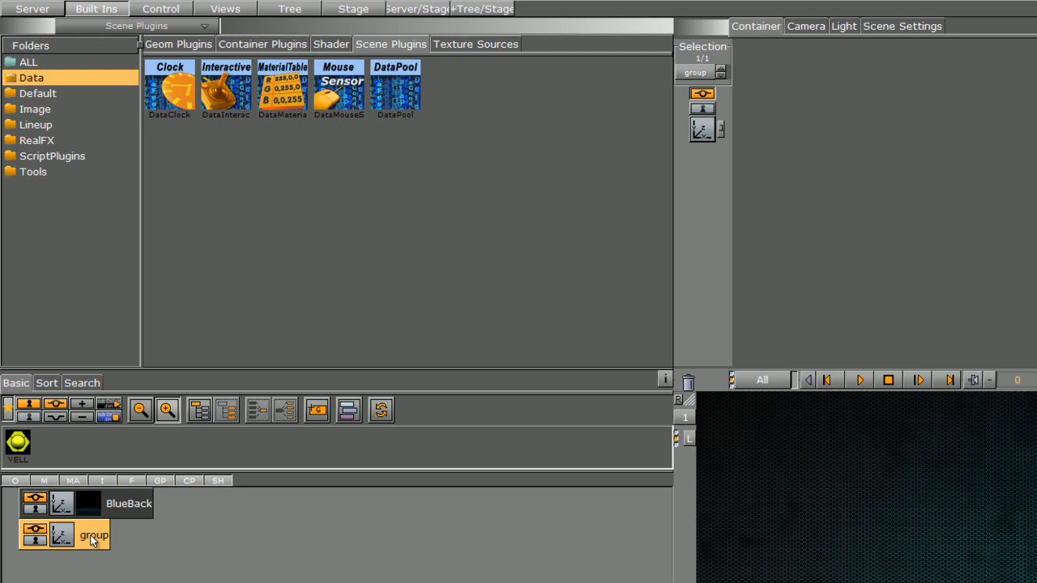
Add a text object using the Opificio-Bold font inside the new group container
{"action": "left_click", "coordinate": [33, 8]}
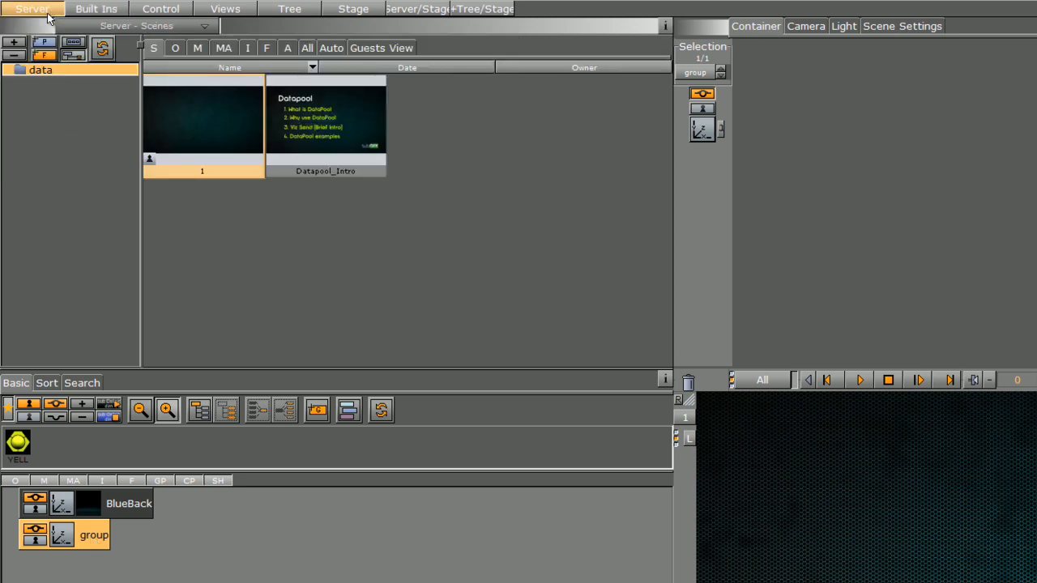
{"action": "left_click", "coordinate": [265, 48]}
{"action": "left_click_drag", "start_coordinate": [227, 89], "coordinate": [97, 538]}
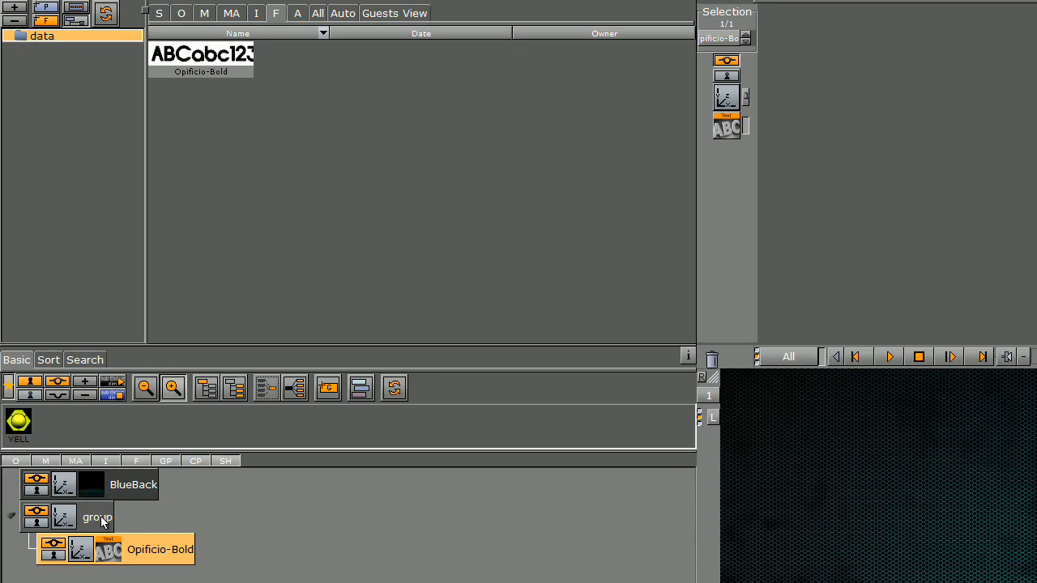
Rename the group container to time
{"action": "double_click", "coordinate": [98, 518]}
{"action": "type", "text": "time"}
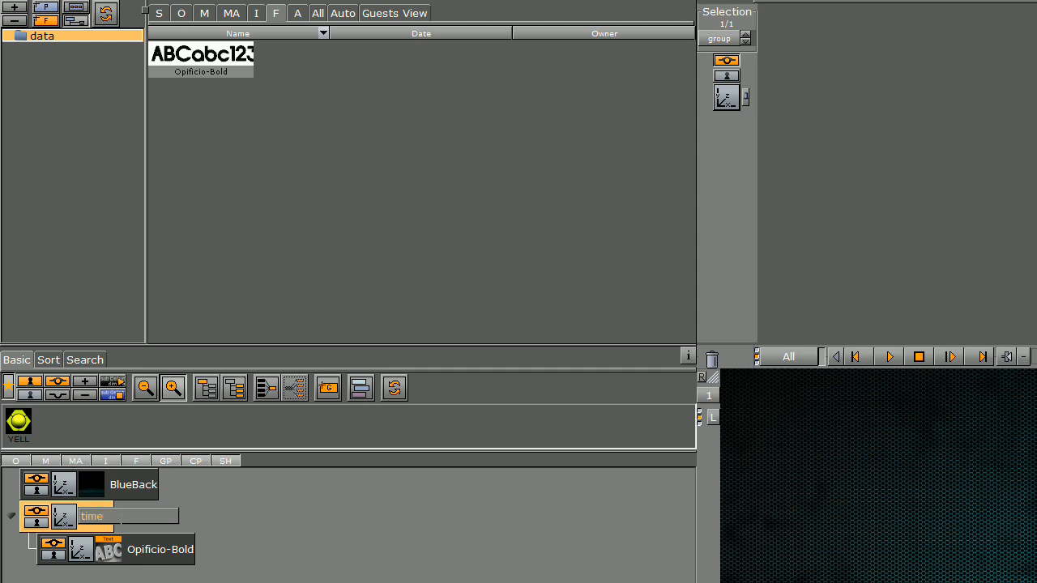
{"action": "key", "text": "Return"}
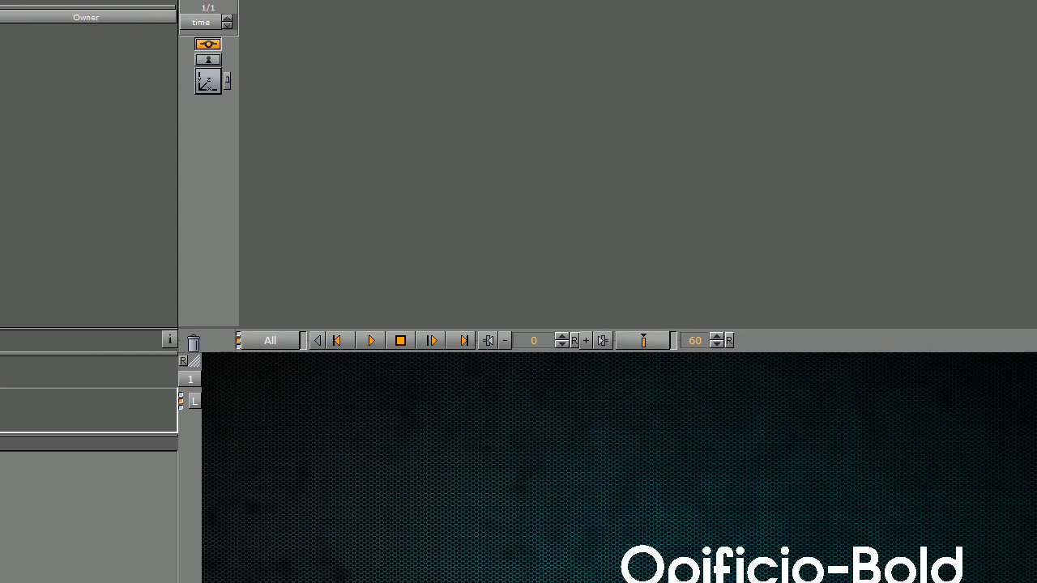
Move the Opificio-Bold text horizontally to position X -311
{"action": "left_click", "coordinate": [108, 550]}
{"action": "left_click_drag", "start_coordinate": [312, 56], "coordinate": [74, 80]}
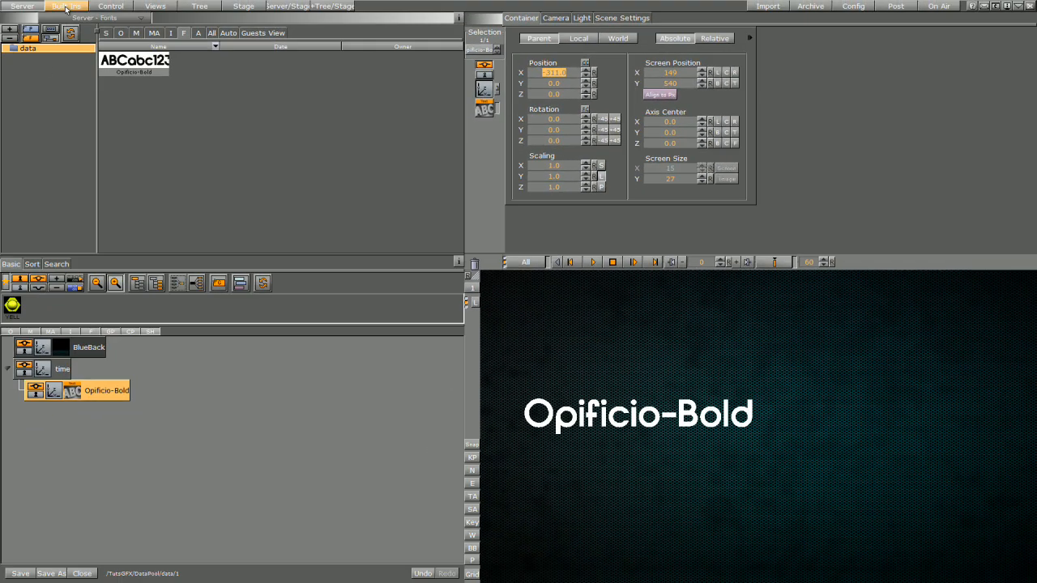
Add the DataCountdown container plugin to the time container and show its settings
{"action": "left_click", "coordinate": [66, 6]}
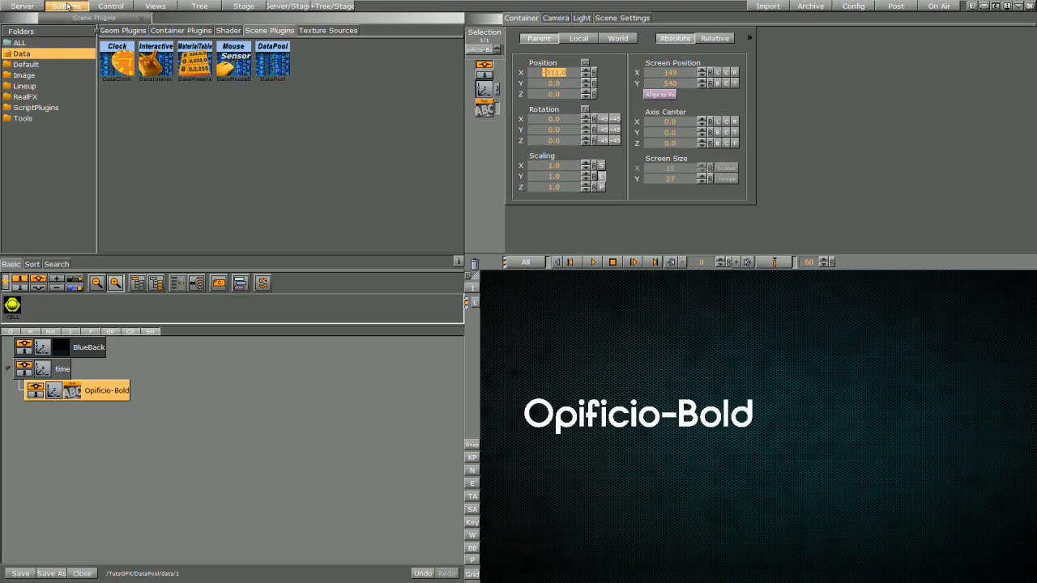
{"action": "left_click", "coordinate": [180, 30]}
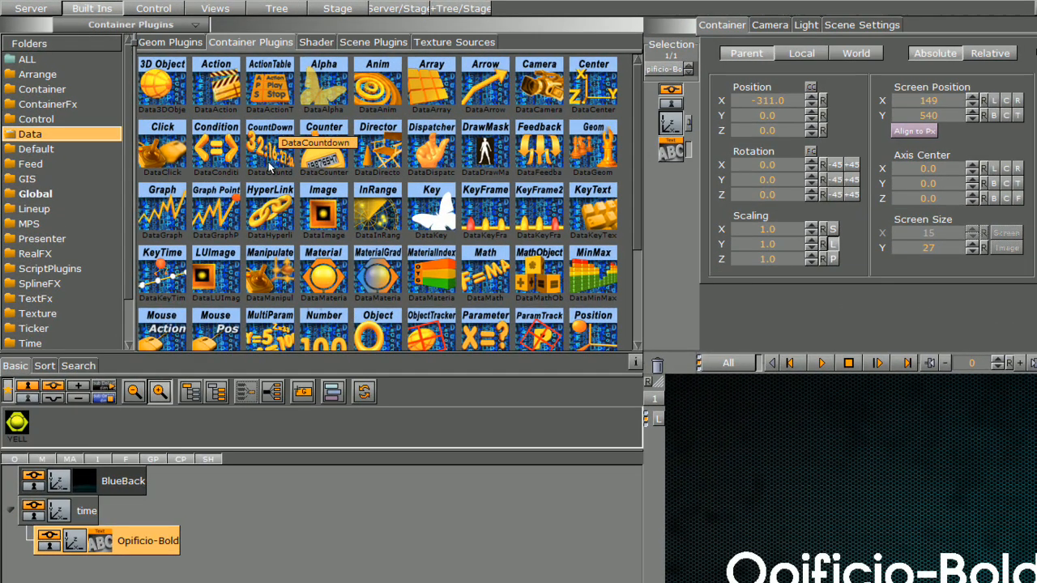
{"action": "left_click", "coordinate": [272, 152]}
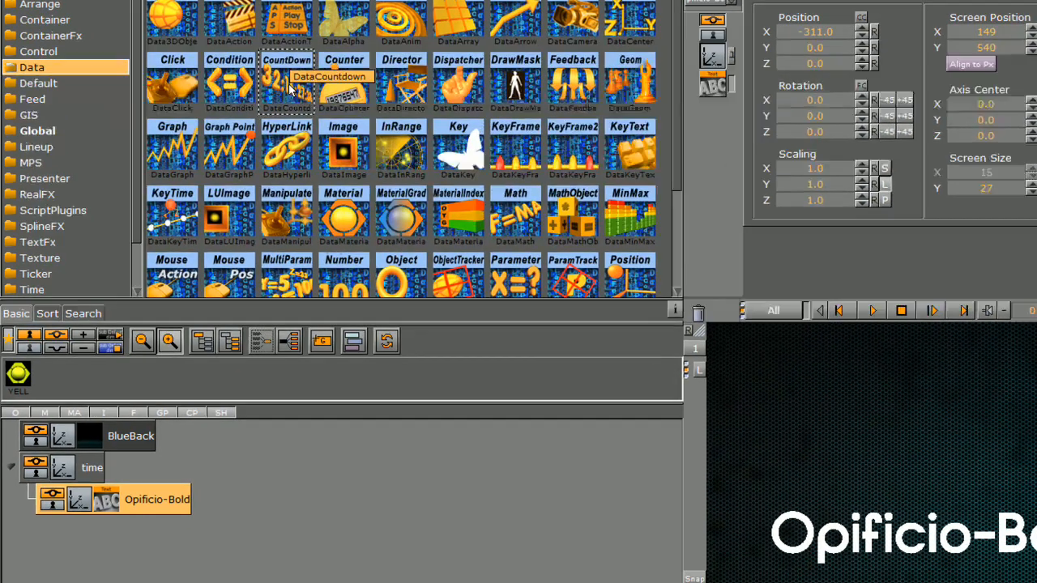
{"action": "left_click_drag", "start_coordinate": [273, 154], "coordinate": [86, 509]}
{"action": "left_click_drag", "start_coordinate": [111, 315], "coordinate": [109, 319]}
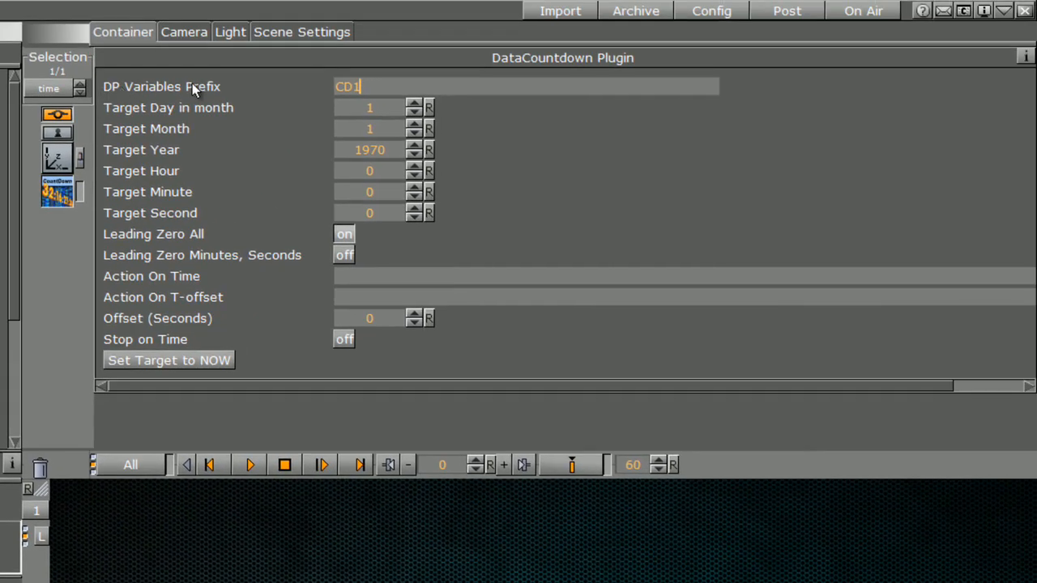
Set the countdown's DP variables prefix to time and its target date to day 17, month 3, year 2015
{"action": "left_click_drag", "start_coordinate": [363, 85], "coordinate": [220, 82]}
{"action": "type", "text": "time"}
{"action": "left_click", "coordinate": [389, 110]}
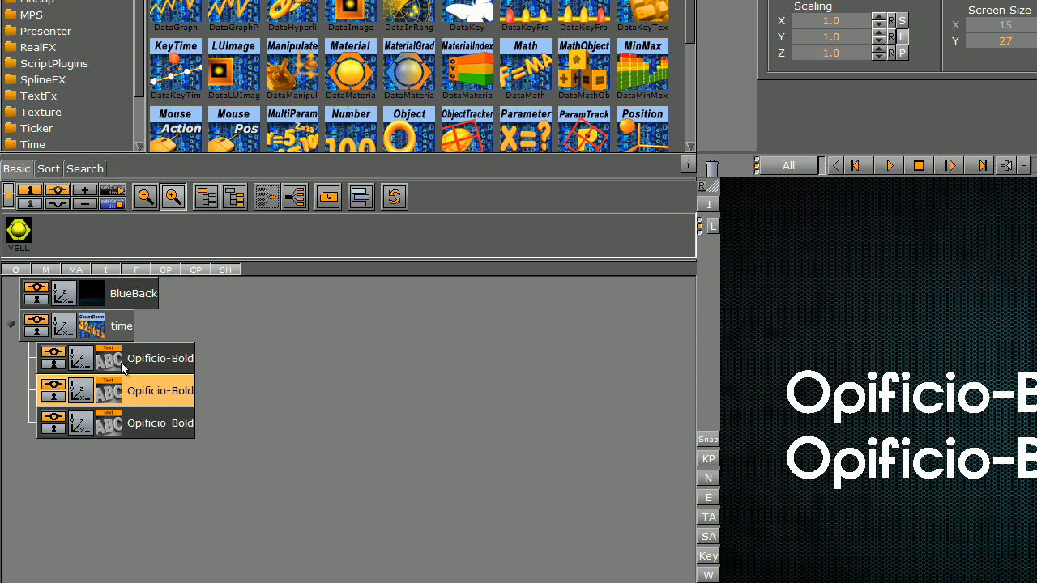
Move the third Opificio-Bold text below the other two, to position Y -121
{"action": "left_click", "coordinate": [87, 431]}
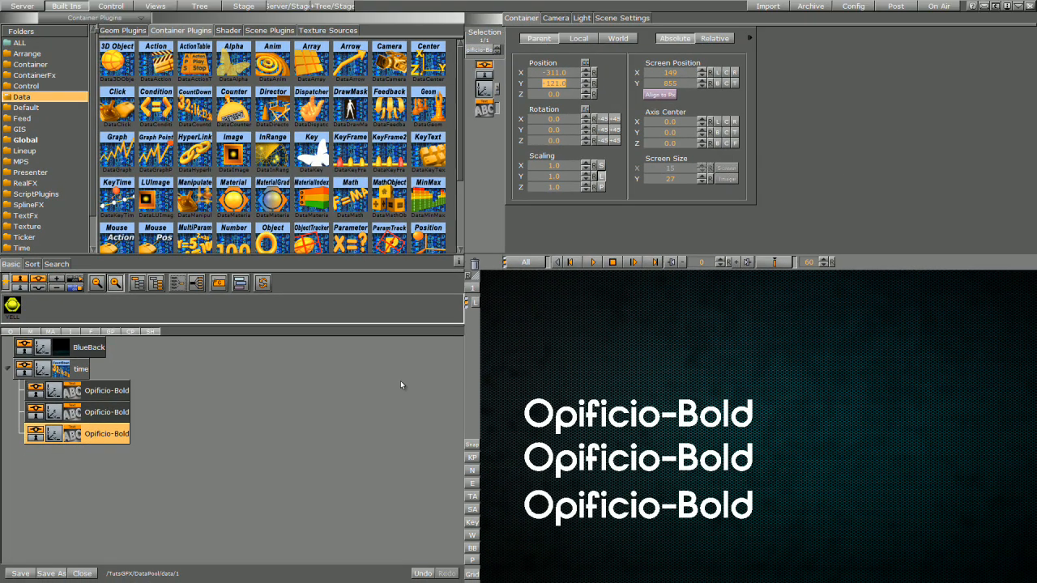
Add the DataText plugin to the first Opificio-Bold text and set its field name to time_DAYS
{"action": "scroll", "coordinate": [453, 162], "scroll_direction": "down", "scroll_amount": 3}
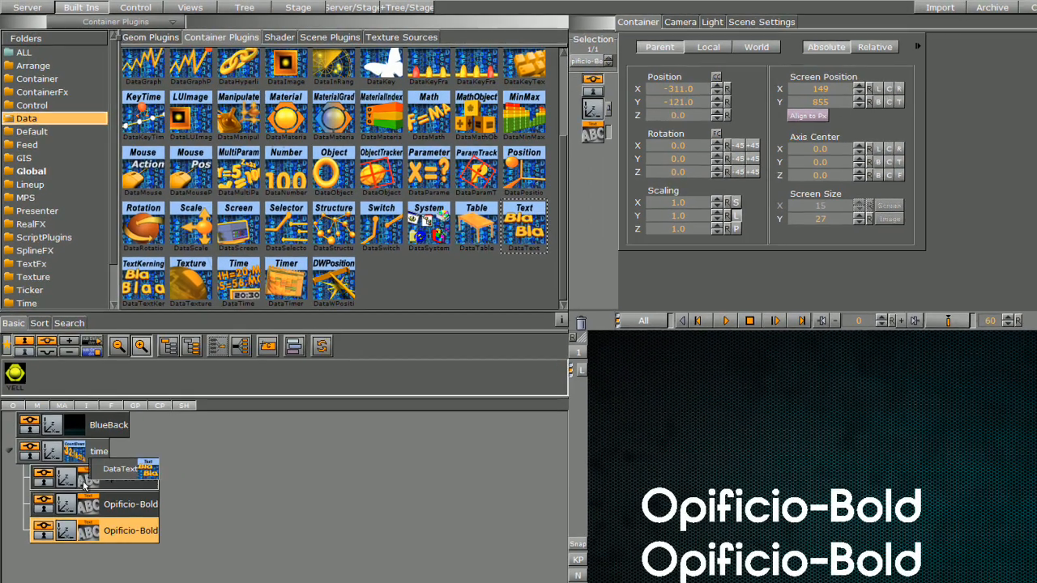
{"action": "left_click_drag", "start_coordinate": [447, 193], "coordinate": [94, 405]}
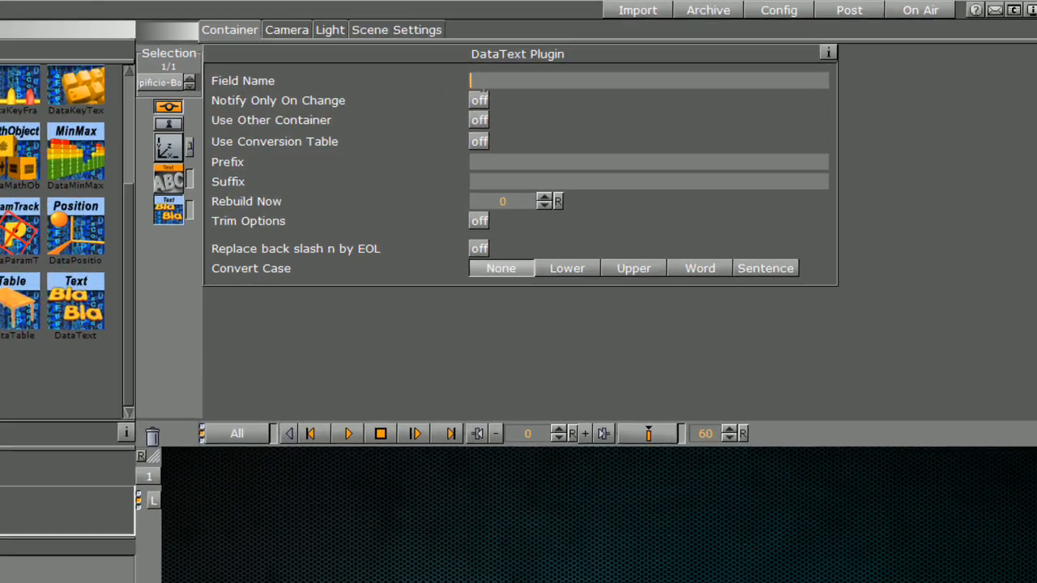
{"action": "type", "text": "time_"}
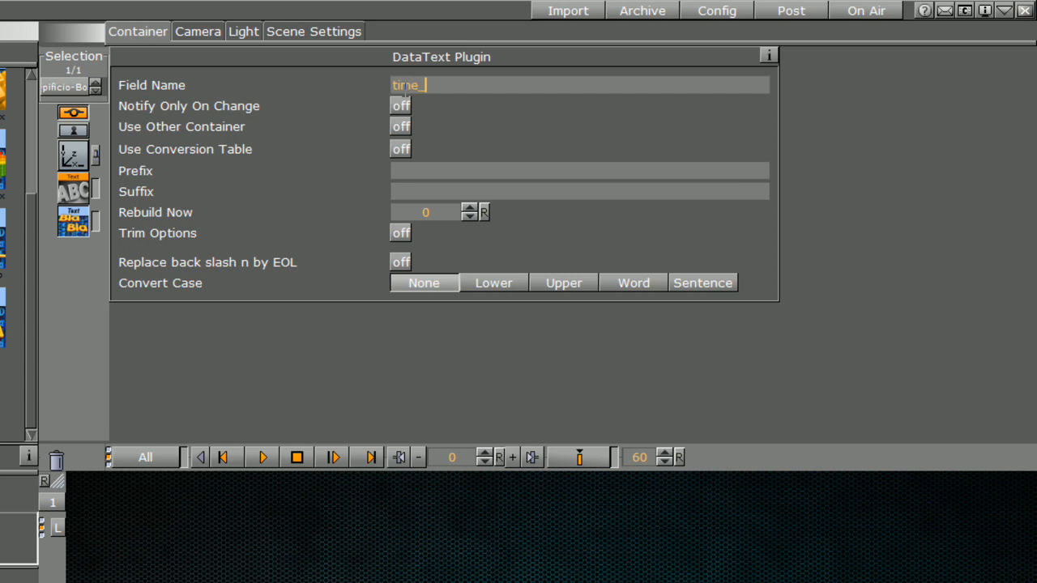
{"action": "type", "text": "DAYS"}
{"action": "key", "text": "Return"}
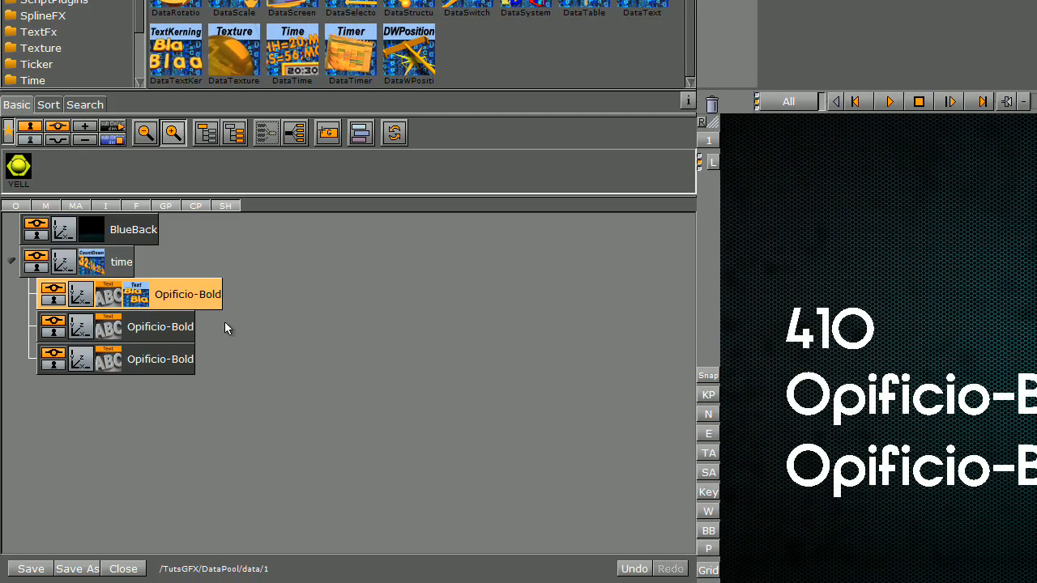
Set the target year of the time container's DataCountdown plugin to 2014
{"action": "left_click", "coordinate": [93, 270]}
{"action": "left_click", "coordinate": [510, 101]}
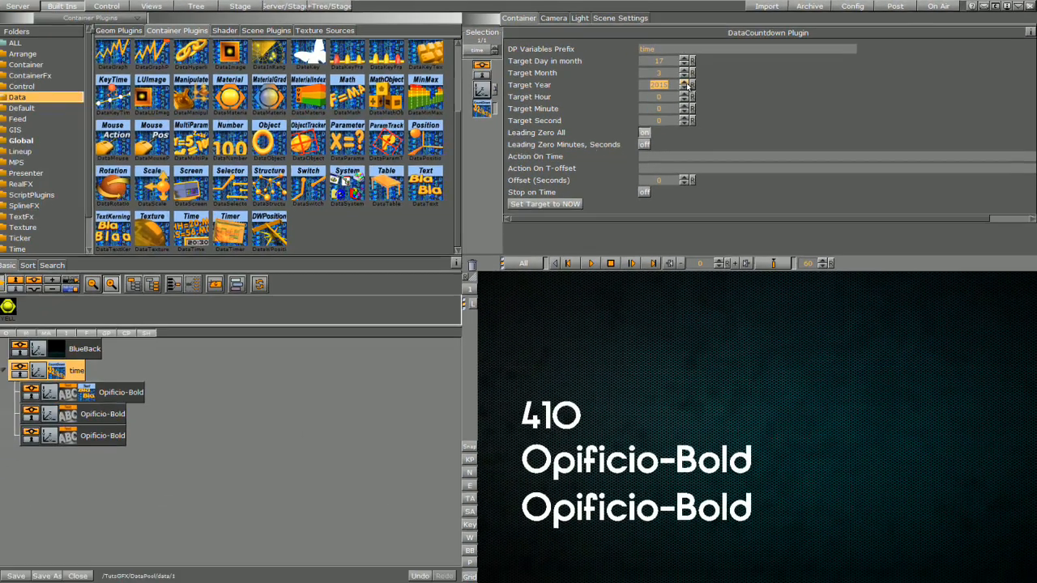
{"action": "left_click", "coordinate": [509, 123]}
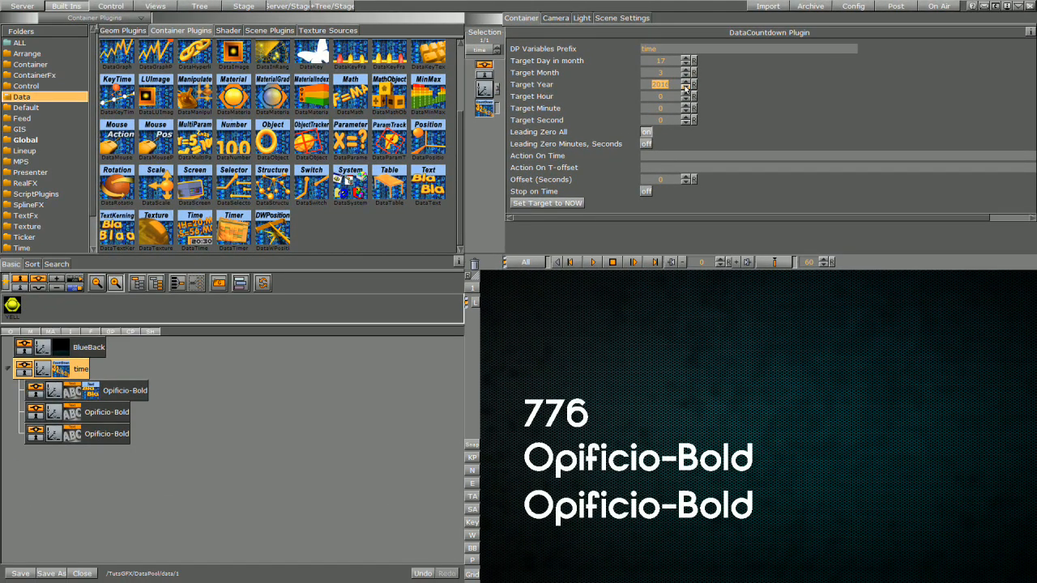
{"action": "left_click", "coordinate": [685, 87]}
{"action": "left_click", "coordinate": [685, 87]}
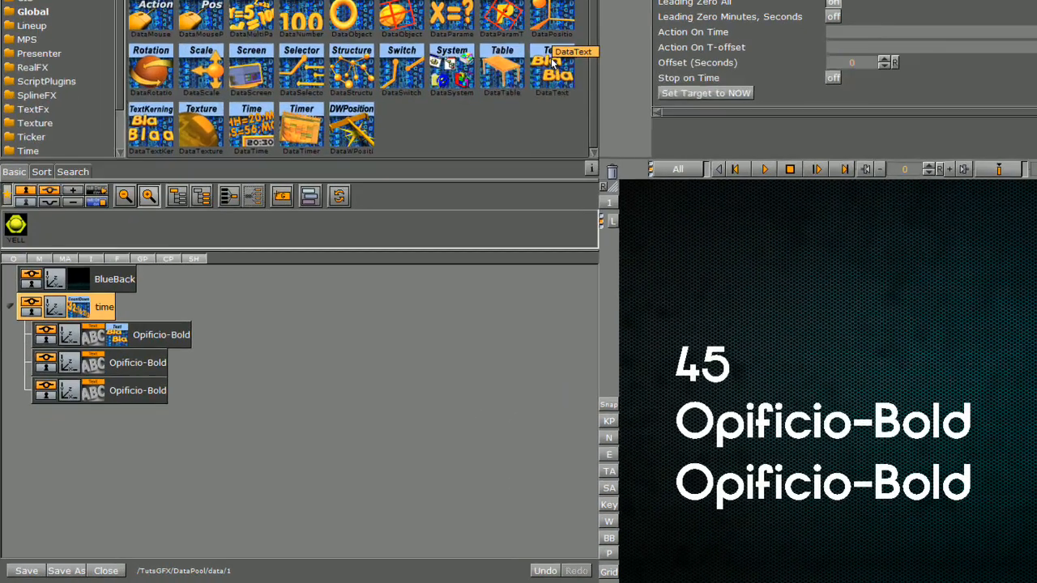
Add the DataText plugin to the second Opificio-Bold text and show its settings
{"action": "left_click_drag", "start_coordinate": [430, 185], "coordinate": [166, 404]}
{"action": "left_click_drag", "start_coordinate": [227, 343], "coordinate": [127, 350]}
{"action": "left_click", "coordinate": [126, 350]}
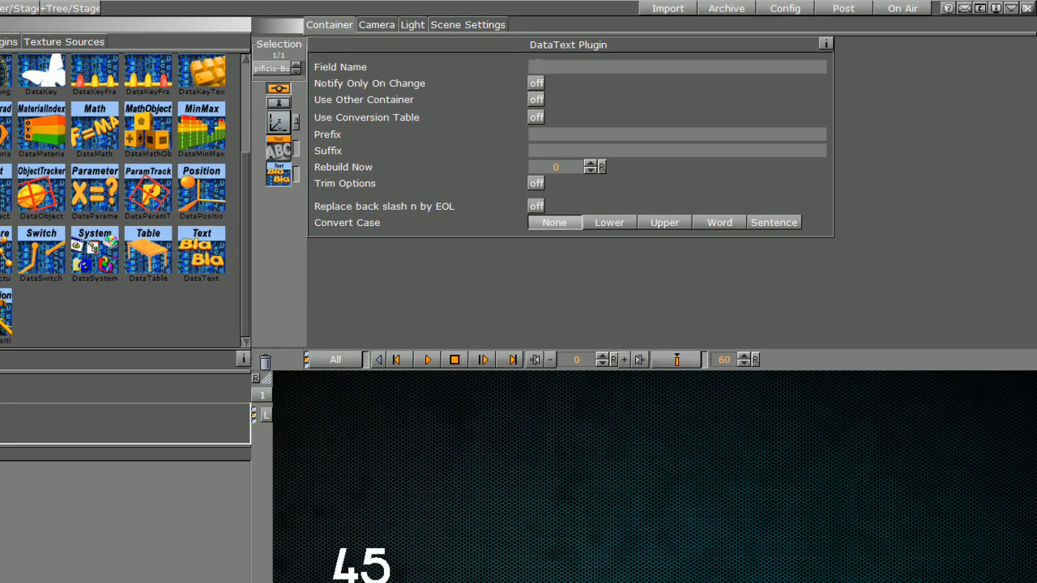
Check the countdown's variables prefix and set the second text's DataText field name to time_HOURS
{"action": "left_click", "coordinate": [2, 486]}
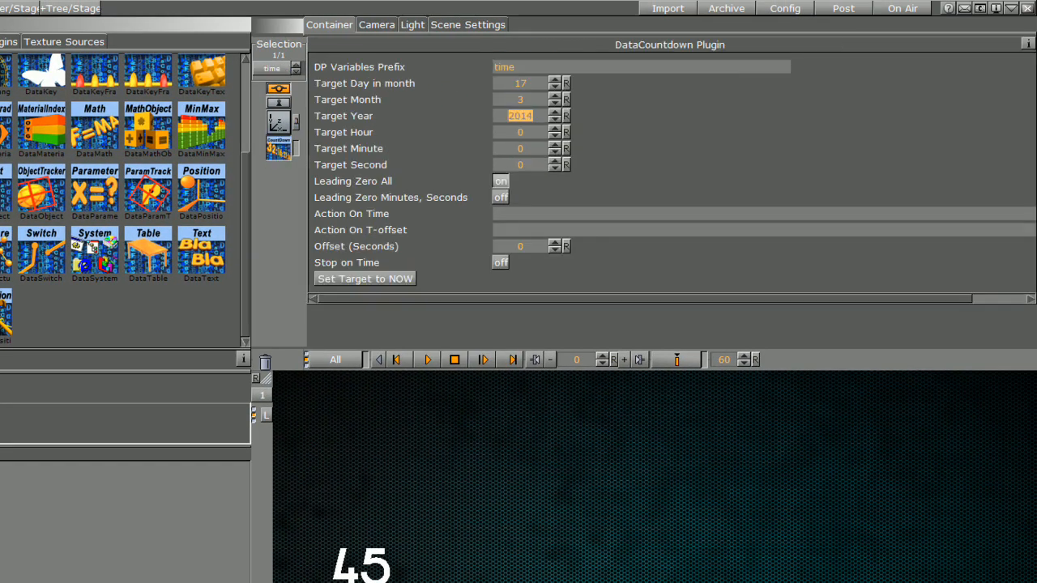
{"action": "left_click_drag", "start_coordinate": [526, 67], "coordinate": [311, 62]}
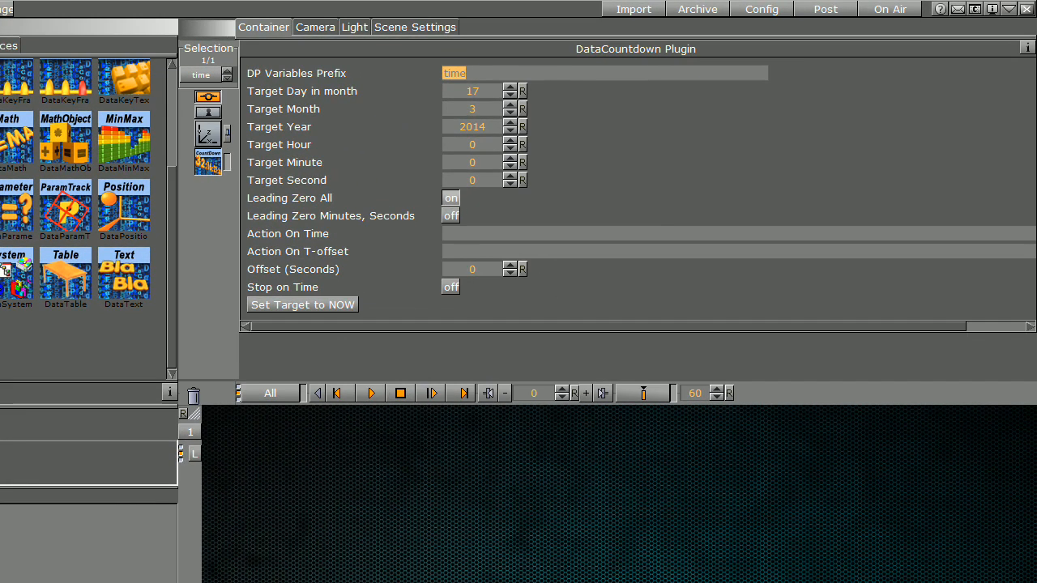
{"action": "left_click", "coordinate": [2, 525]}
{"action": "left_click", "coordinate": [504, 72]}
{"action": "type", "text": "time"}
{"action": "key", "text": "BackSpace"}
{"action": "key", "text": "BackSpace"}
{"action": "key", "text": "BackSpace"}
{"action": "key", "text": "BackSpace"}
{"action": "type", "text": "time"}
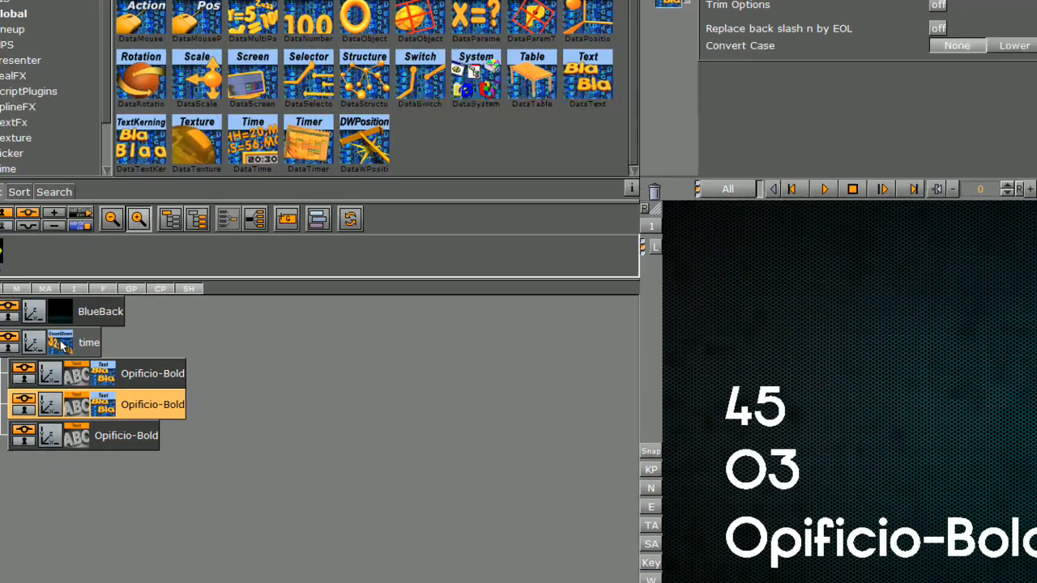
Add the DataText plugin to the third Opificio-Bold text and set its field name to time_MINS
{"action": "left_click", "coordinate": [63, 343]}
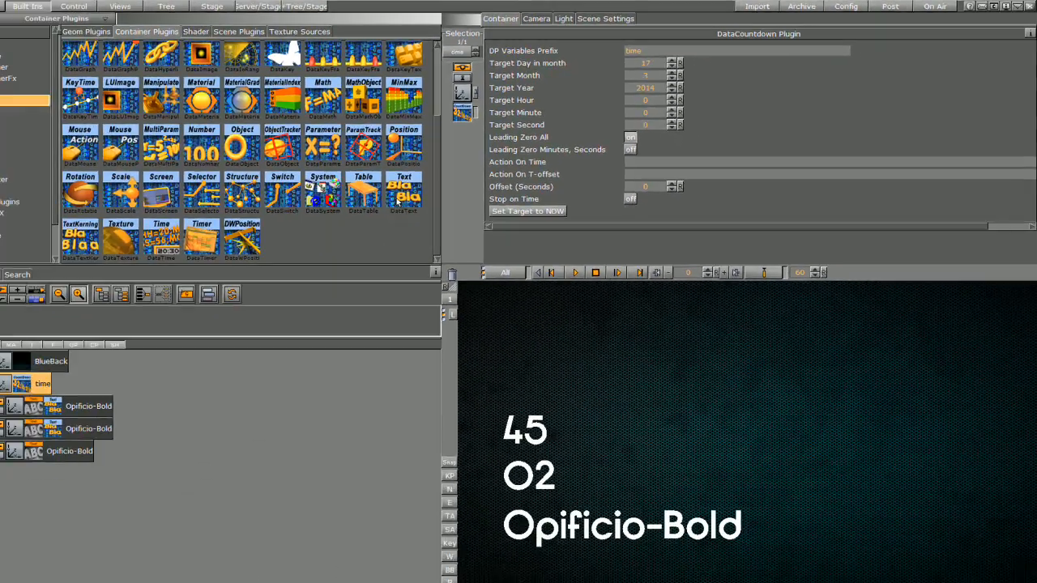
{"action": "left_click_drag", "start_coordinate": [123, 277], "coordinate": [95, 437]}
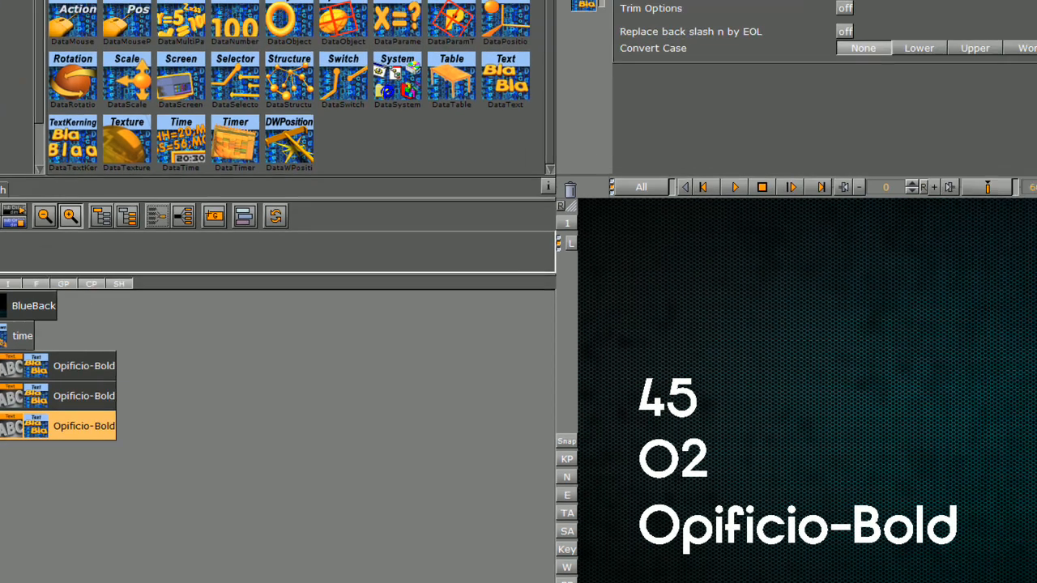
{"action": "left_click", "coordinate": [564, 50]}
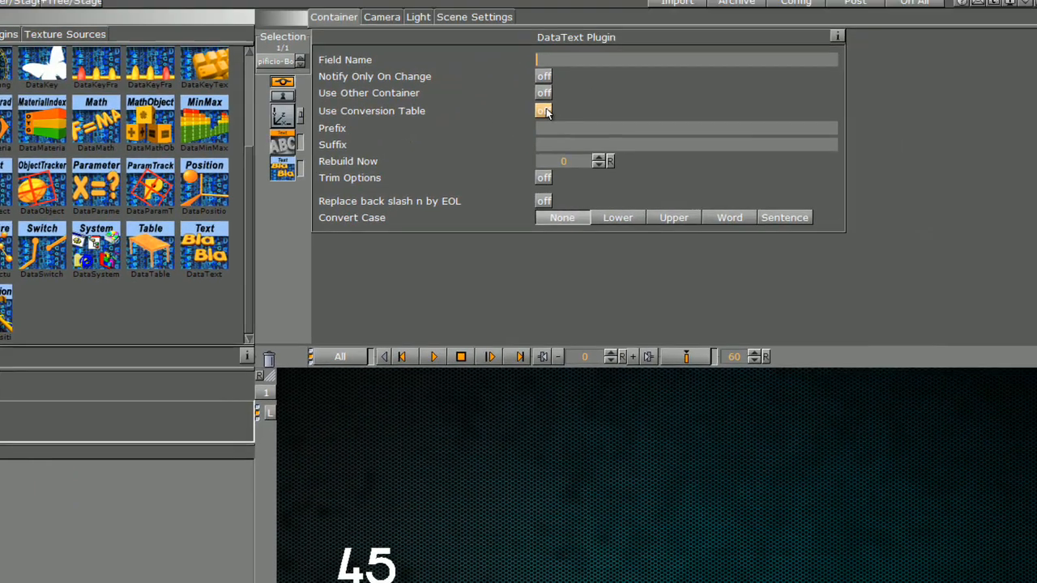
{"action": "type", "text": "time_MINS"}
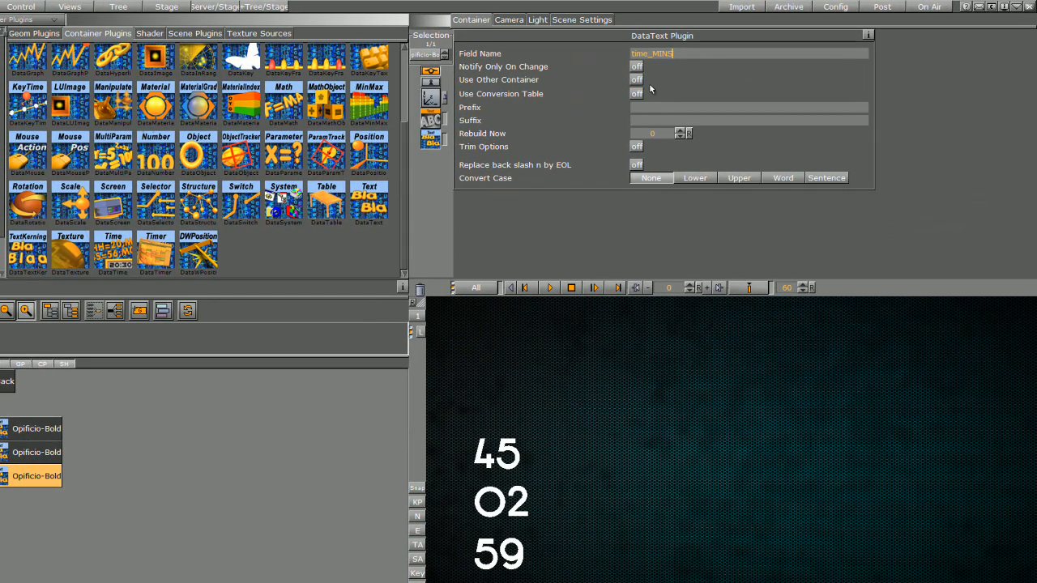
Set the suffix of the first text's DataText plugin to DAYS
{"action": "left_click", "coordinate": [2, 429]}
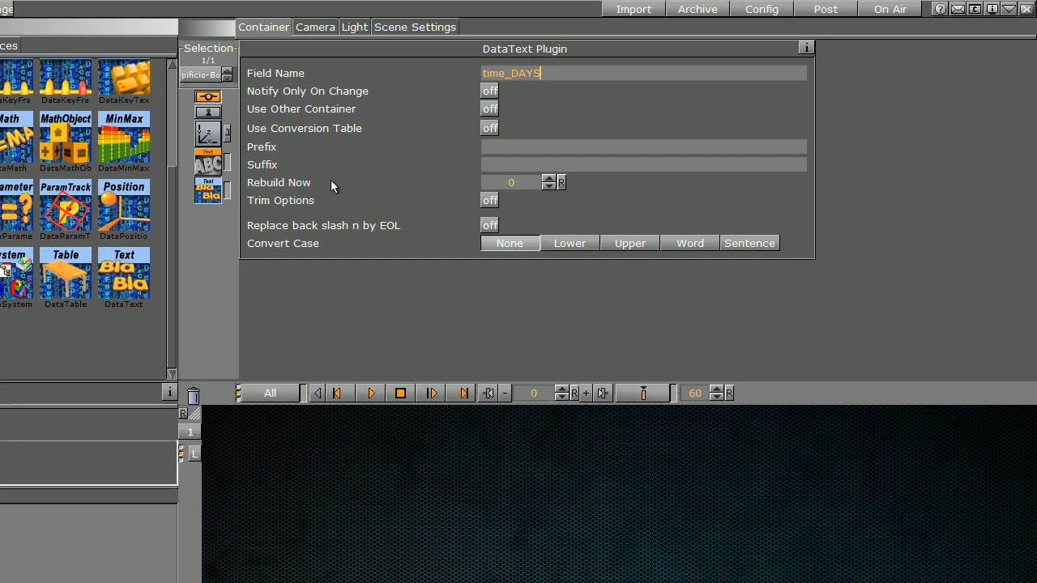
{"action": "type", "text": "DAYS"}
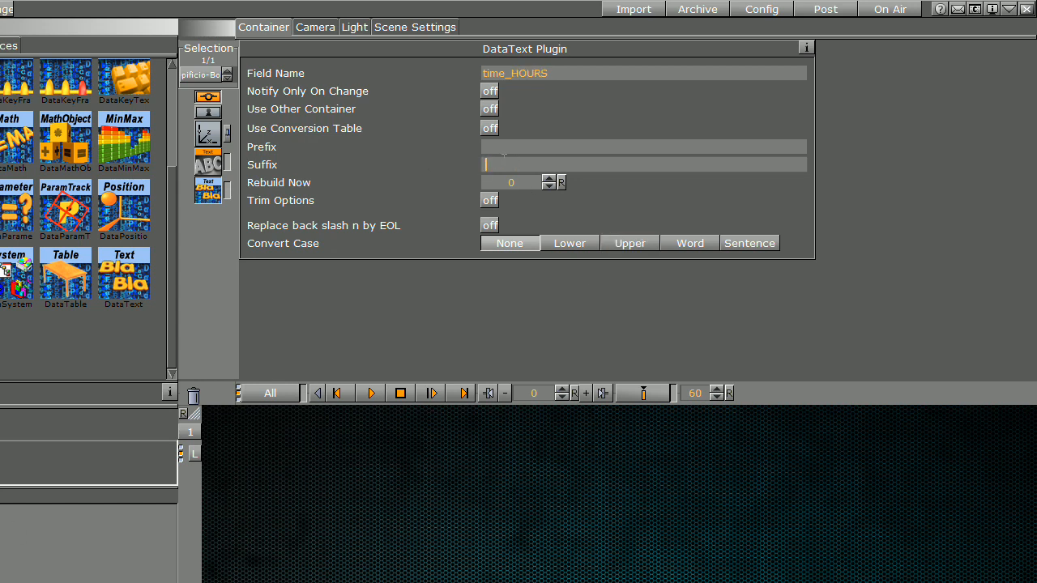
Set the suffix of the second text's DataText plugin to HOURS
{"action": "type", "text": "MONTSH"}
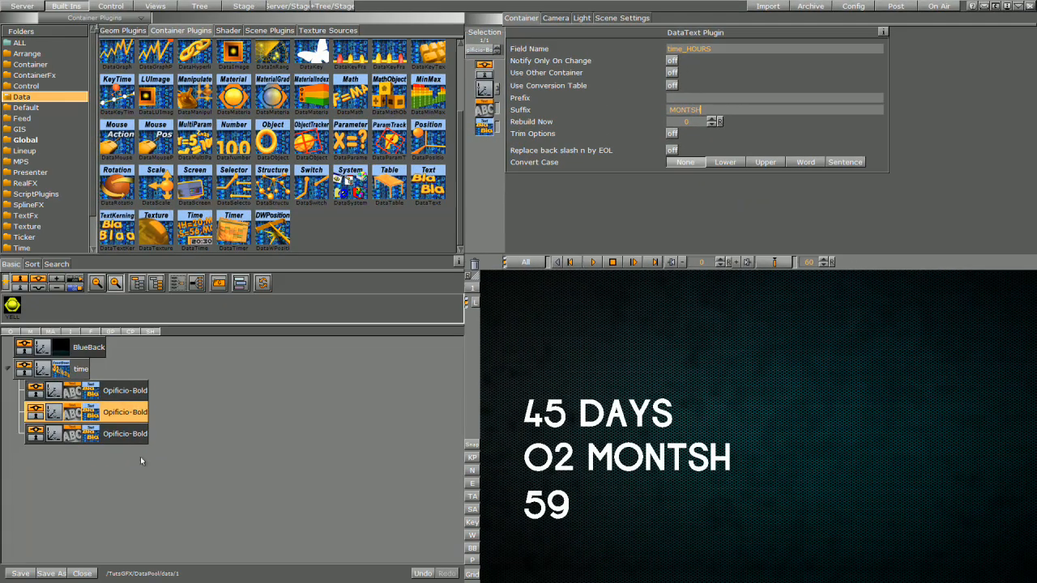
{"action": "left_click", "coordinate": [90, 438]}
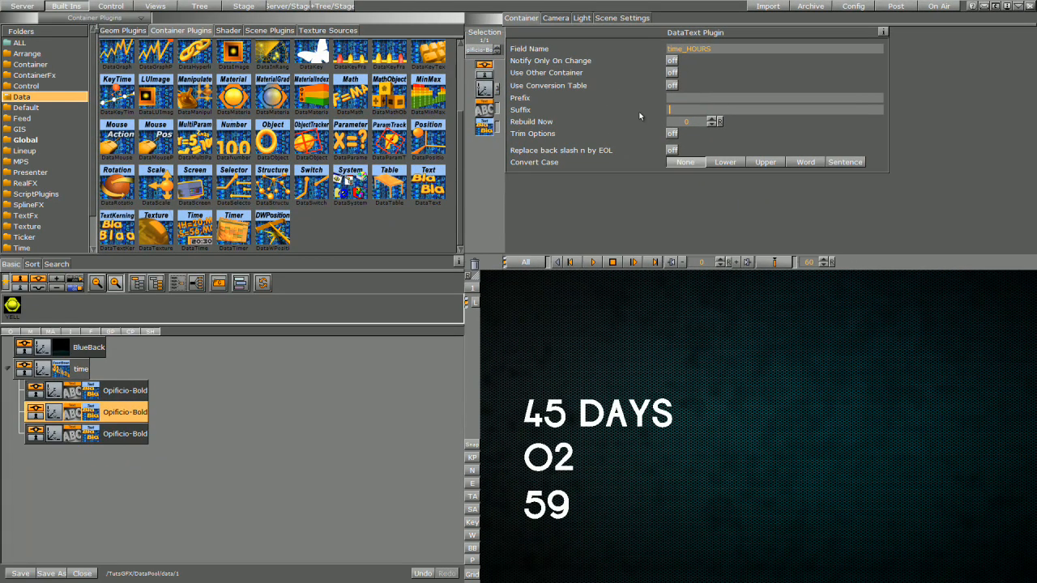
{"action": "type", "text": "HOURS"}
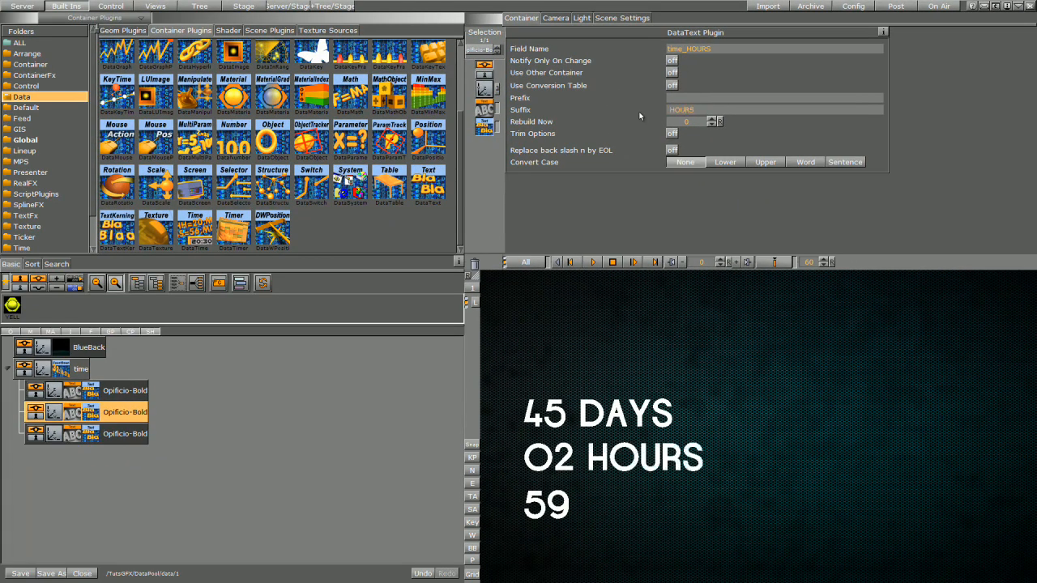
Set the suffix of the third text's DataText plugin to MINUTES
{"action": "left_click", "coordinate": [92, 436]}
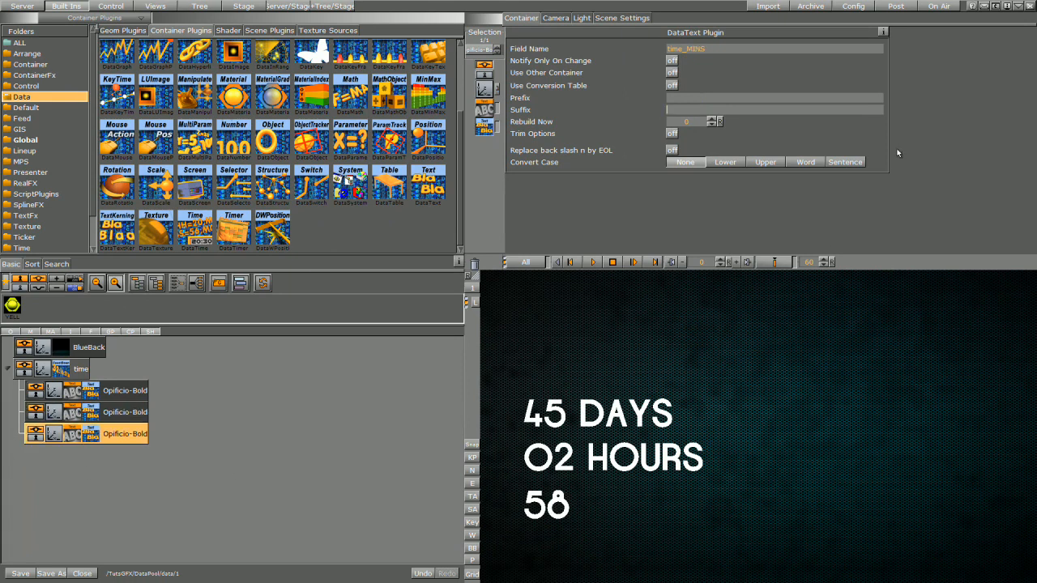
{"action": "type", "text": "MI"}
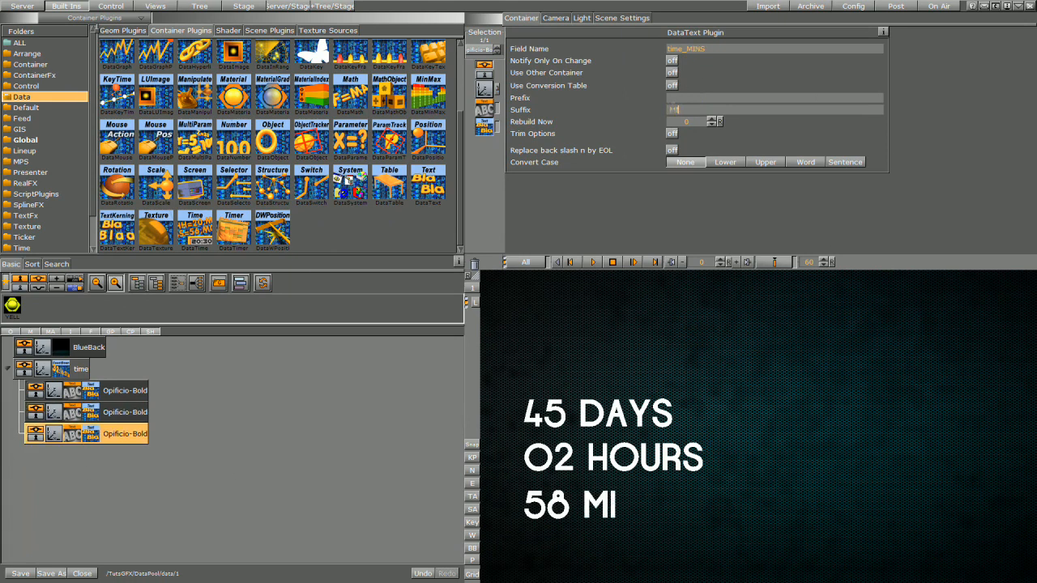
{"action": "type", "text": "NUTES"}
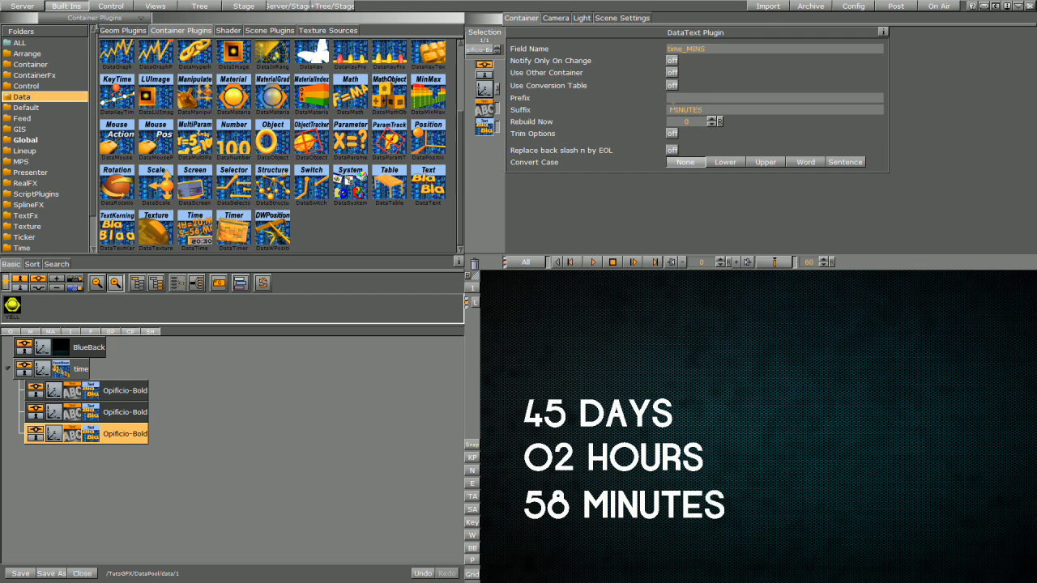
{"action": "key", "text": "Return"}
Duplicate the third Opificio-Bold text without its DataText plugin and move the copy up to Y 101, above the countdown lines
{"action": "left_click_drag", "start_coordinate": [129, 438], "coordinate": [99, 488], "text": "ctrl"}
{"action": "left_click_drag", "start_coordinate": [225, 418], "coordinate": [474, 263]}
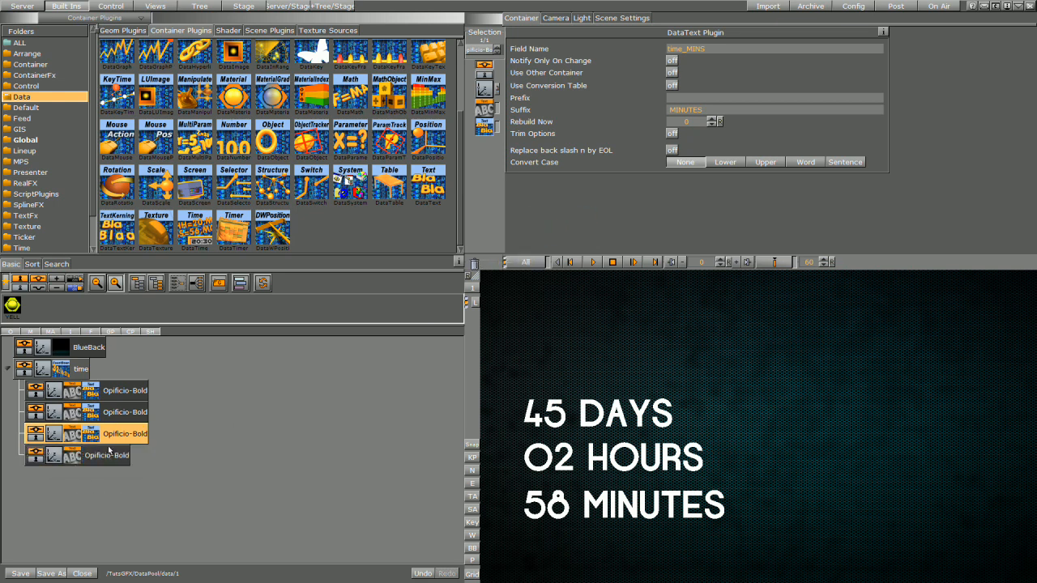
{"action": "left_click", "coordinate": [53, 458]}
{"action": "left_click_drag", "start_coordinate": [595, 81], "coordinate": [662, 81]}
Replace the copied text's content with March 17 2014
{"action": "left_click", "coordinate": [486, 110]}
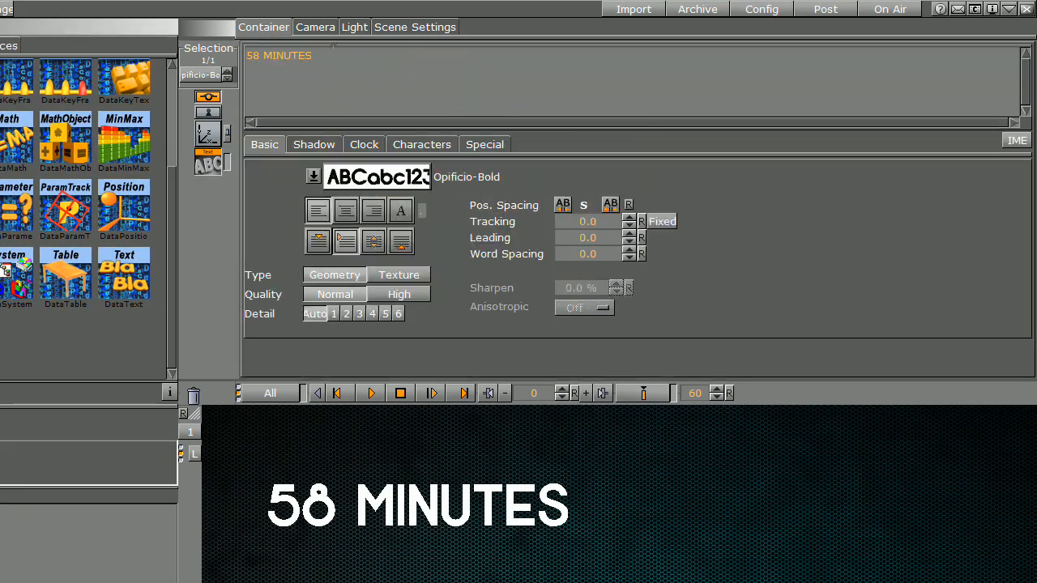
{"action": "key", "text": "ctrl+a"}
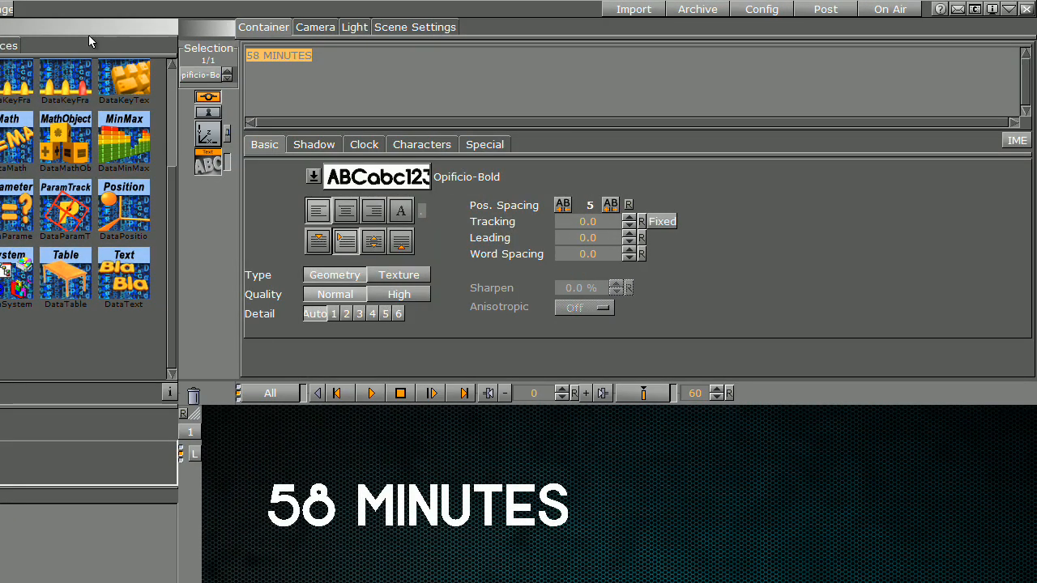
{"action": "type", "text": "mAR"}
{"action": "key", "text": "BackSpace"}
{"action": "key", "text": "BackSpace"}
{"action": "key", "text": "BackSpace"}
{"action": "type", "text": "m"}
{"action": "key", "text": "BackSpace"}
{"action": "type", "text": "Marc"}
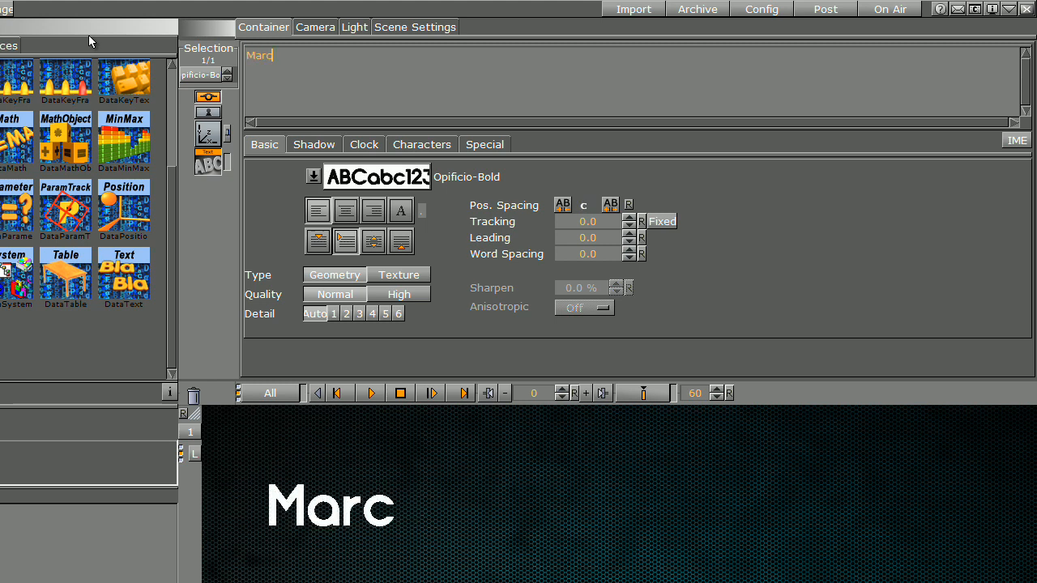
{"action": "type", "text": "h 17 201"}
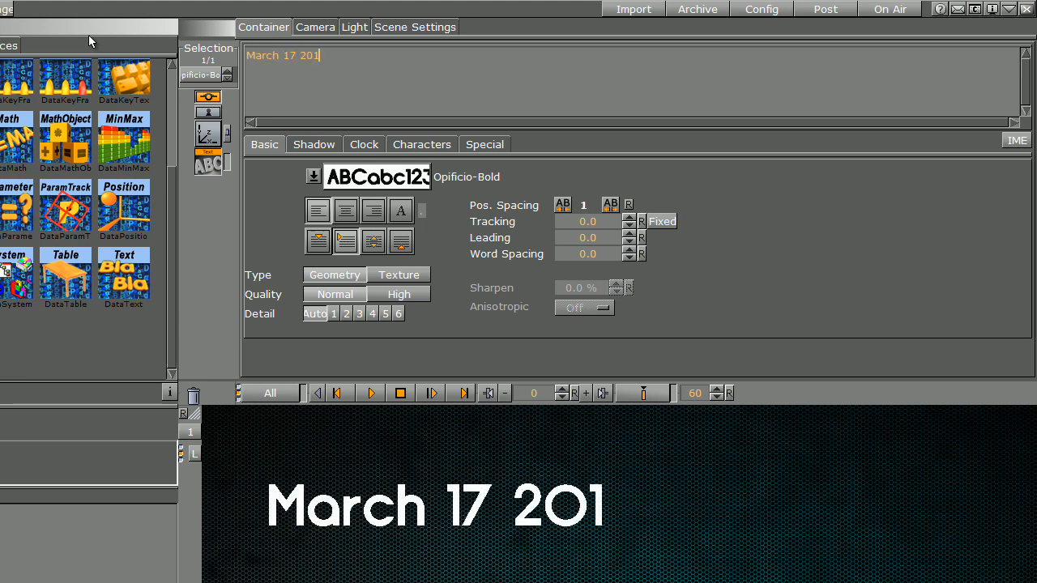
{"action": "type", "text": "4"}
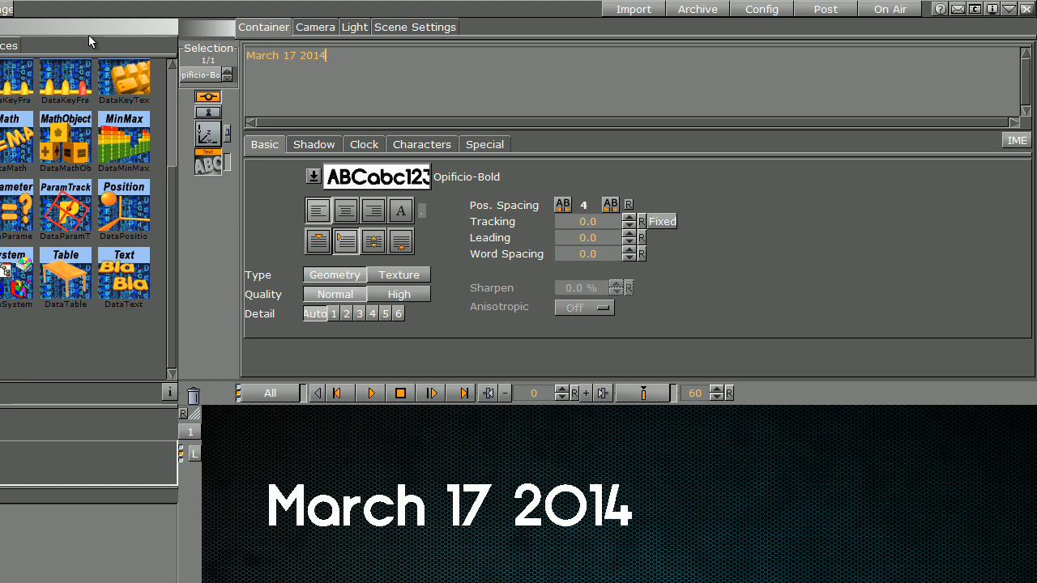
Raise the March 17 2014 text along Y to leave a larger gap above the countdown lines
{"action": "left_click", "coordinate": [216, 135]}
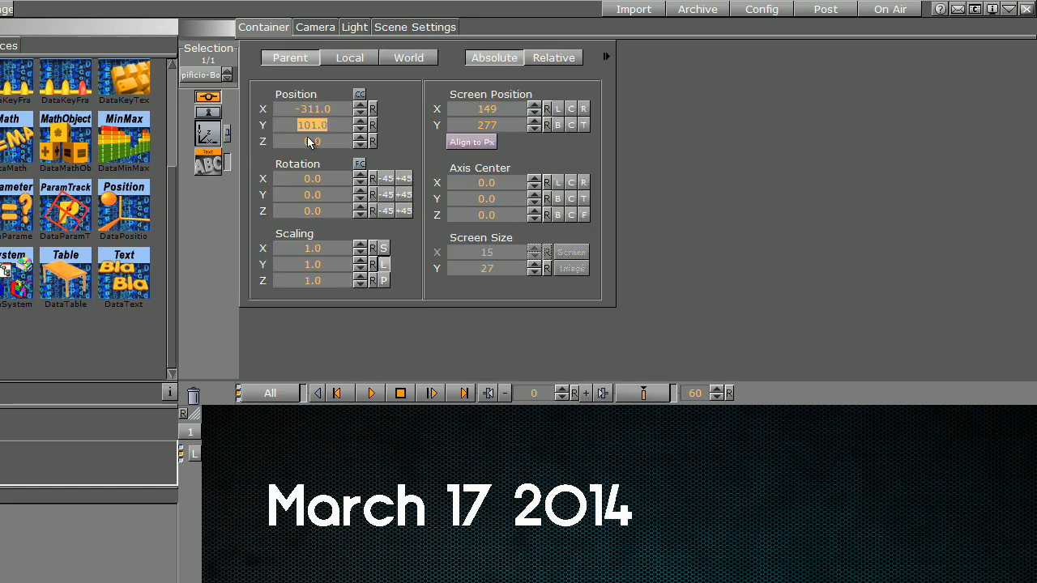
{"action": "left_click_drag", "start_coordinate": [306, 121], "coordinate": [312, 120]}
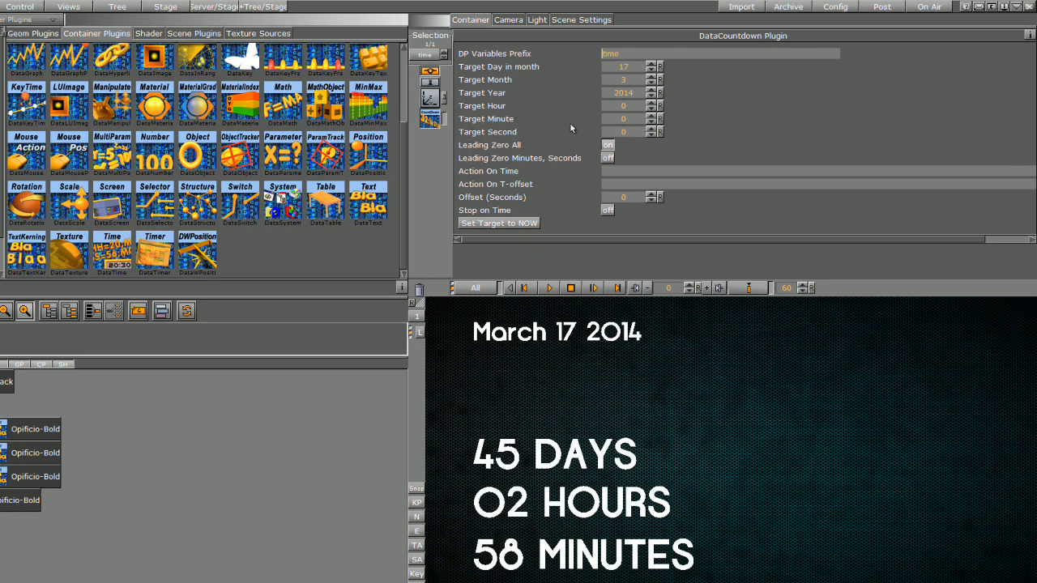
Set the target minute of the time container's DataCountdown plugin to 20
{"action": "mouse_move", "coordinate": [621, 119]}
{"action": "left_mouse_down"}
{"action": "mouse_move", "coordinate": [608, 119]}
{"action": "mouse_move", "coordinate": [621, 118]}
{"action": "left_mouse_up"}
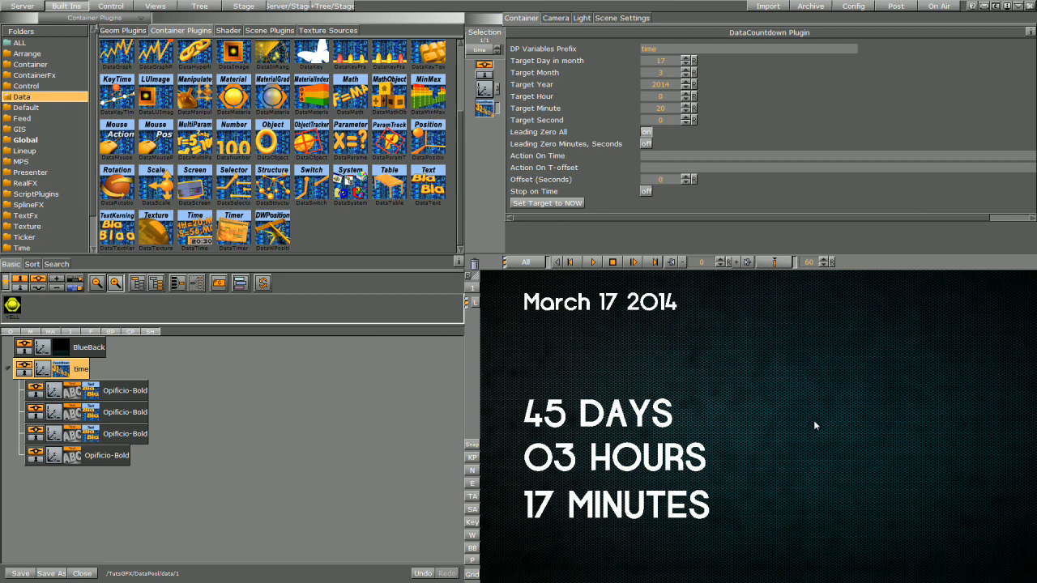
Open the server's font library at the data folder
{"action": "left_click", "coordinate": [129, 30]}
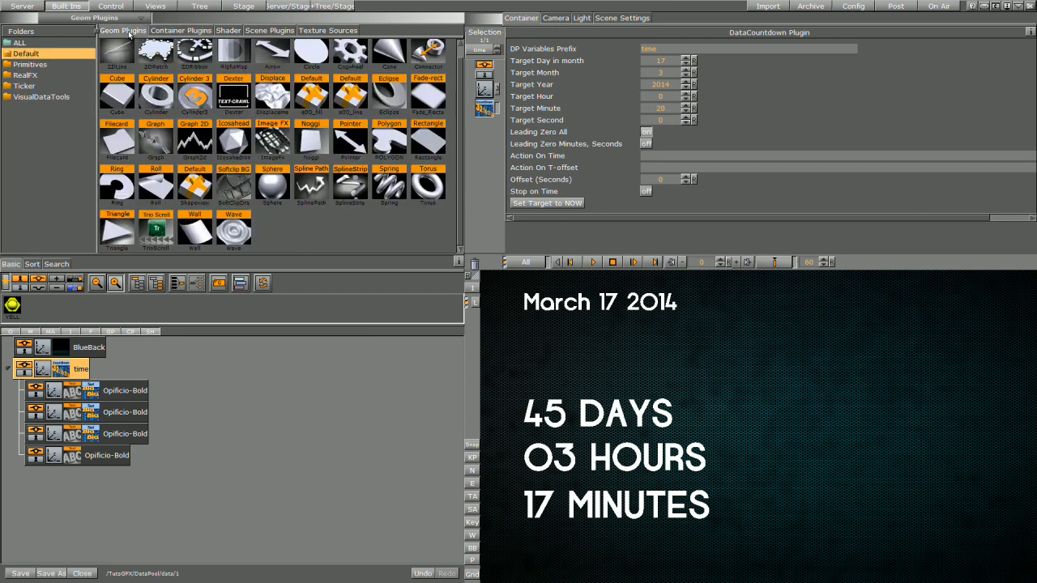
{"action": "left_click", "coordinate": [22, 5]}
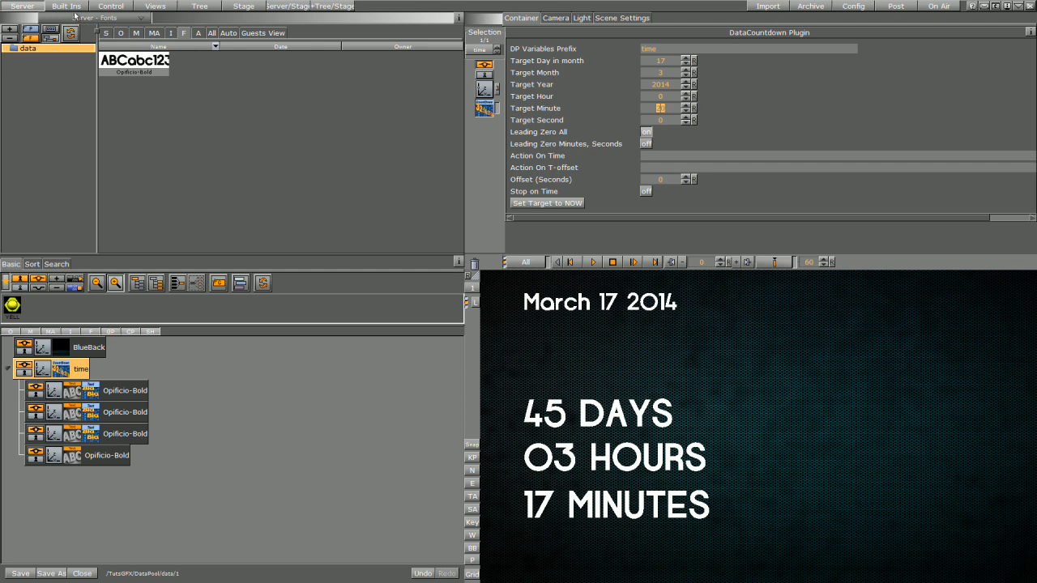